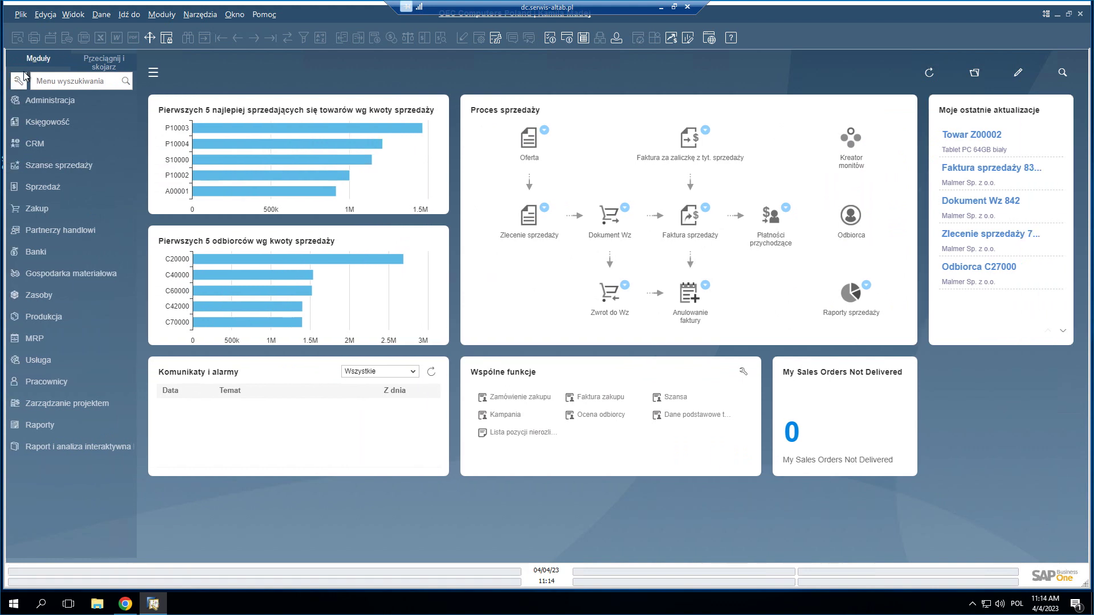
# Widen the module menu and view the empty Dane podstawowe towaru form under Gospodarka materiałowa.
pyautogui.click(92, 276)
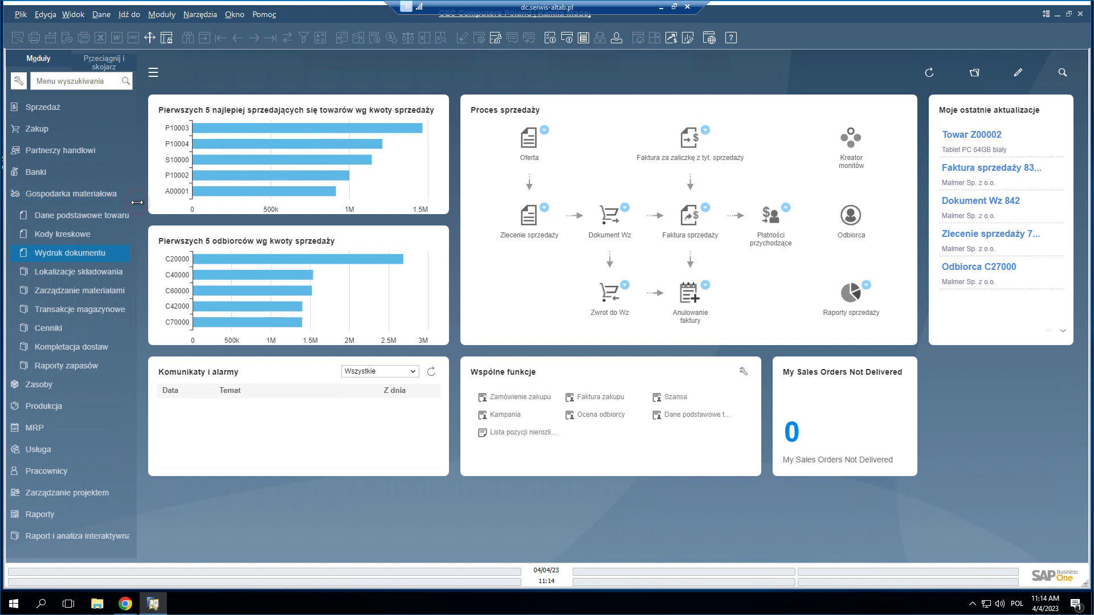
pyautogui.moveTo(137, 202); pyautogui.dragTo(231, 203)
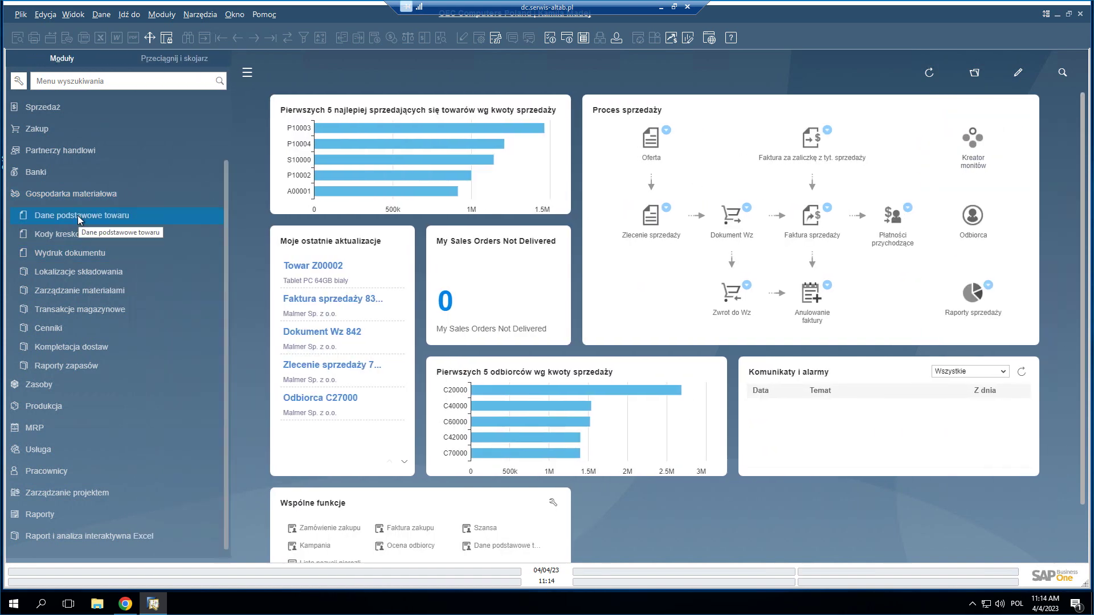
pyautogui.click(77, 215)
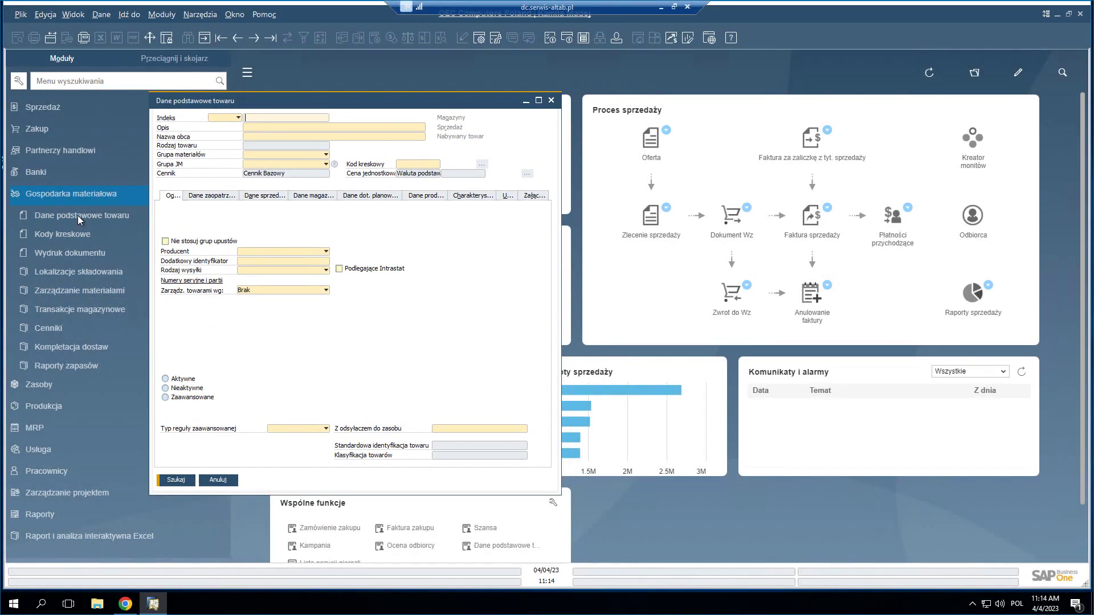
pyautogui.press('Escape')
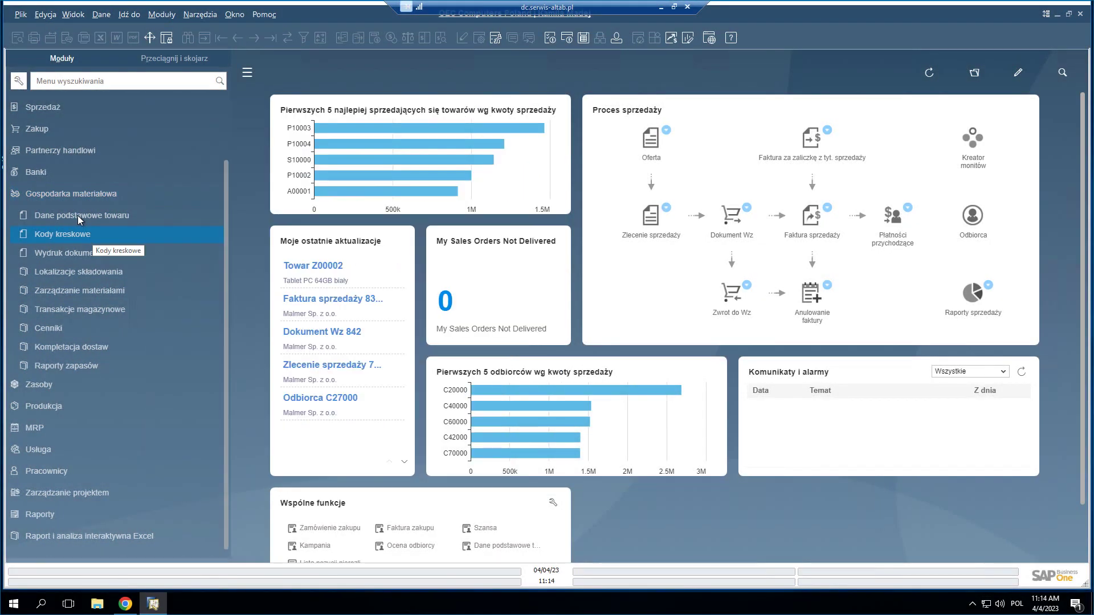
# View the Kody kreskowe form and the document types offered in the Wydruk dokumentu selection criteria.
pyautogui.press('Return')
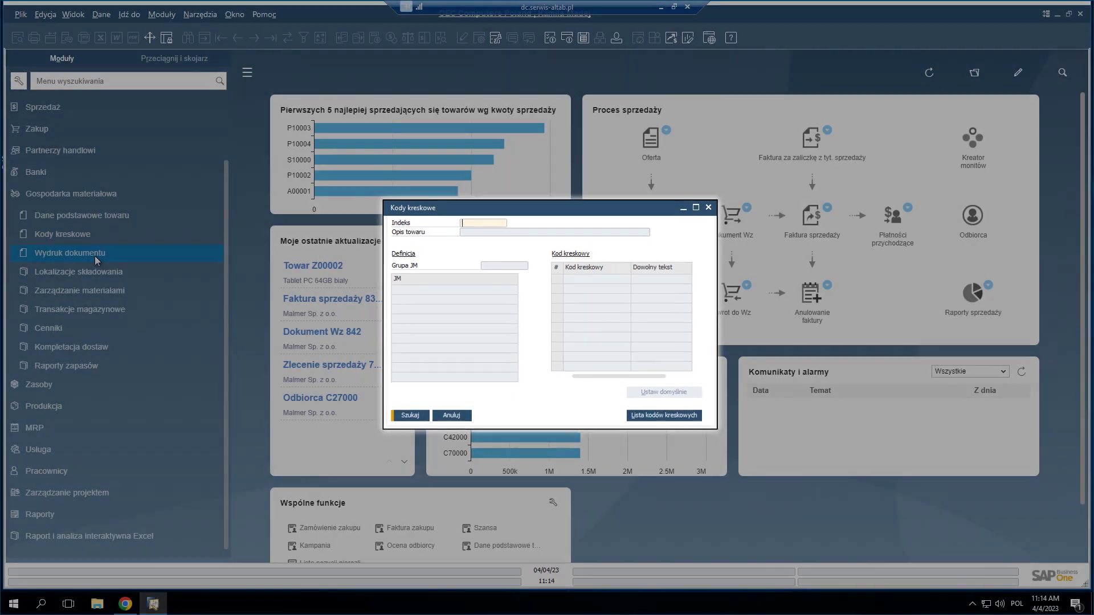
pyautogui.click(94, 255)
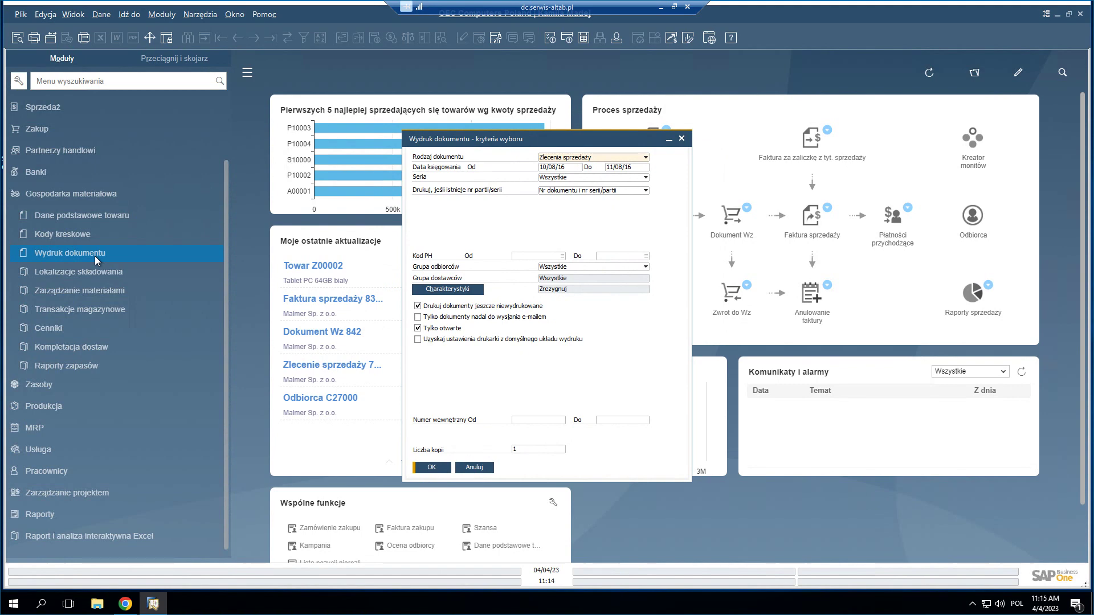
pyautogui.click(646, 159)
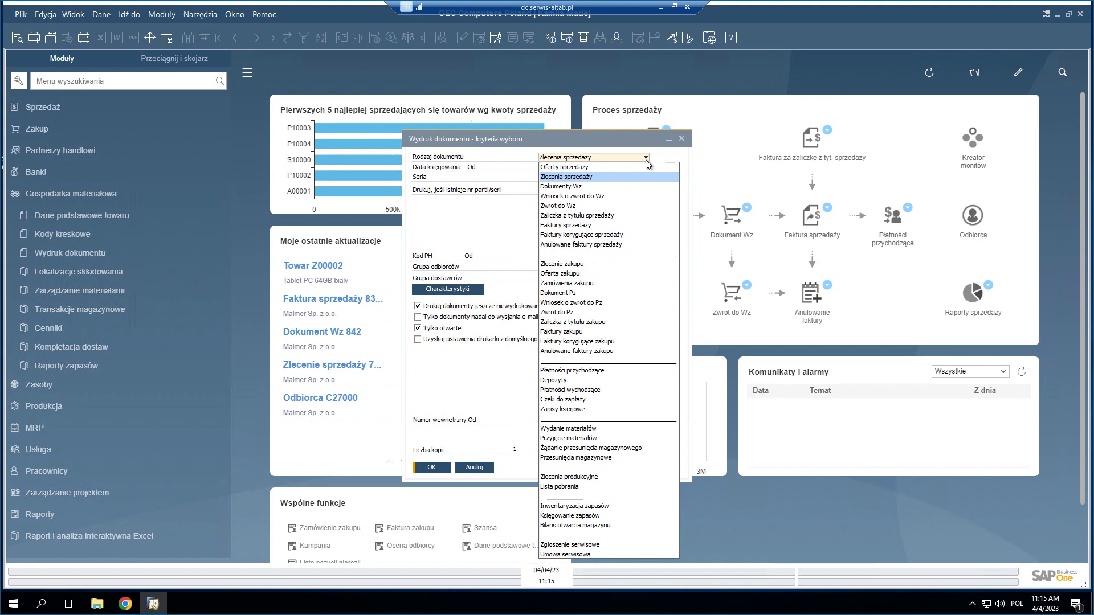
pyautogui.press('Escape')
pyautogui.press('Escape')
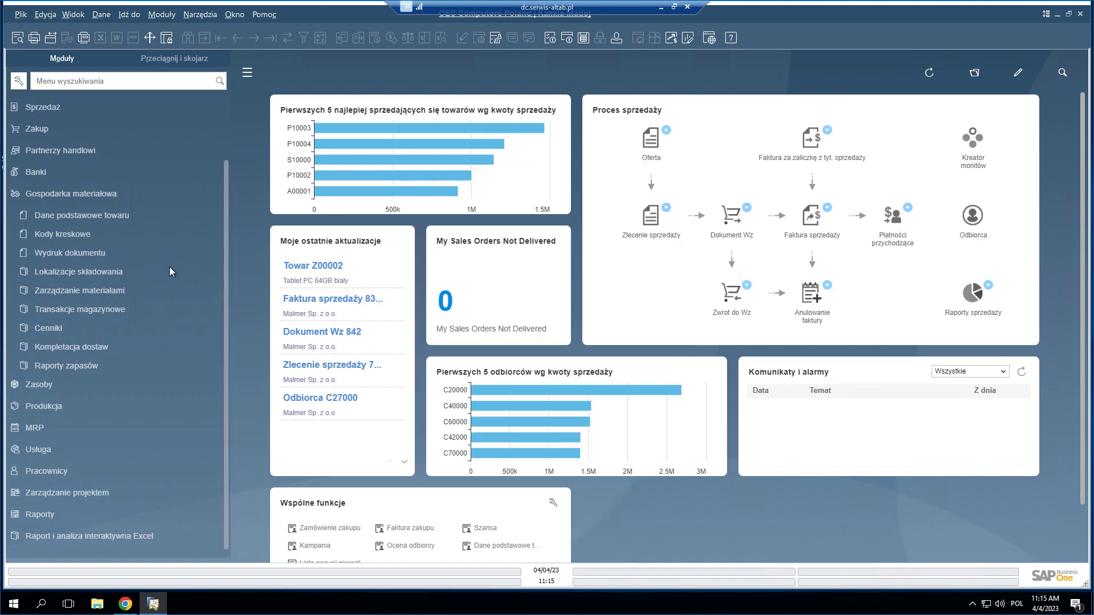
# Examine the Lokalizacje składowania functions and view the Dane podstawowe lokalizacji składowania form.
pyautogui.click(115, 273)
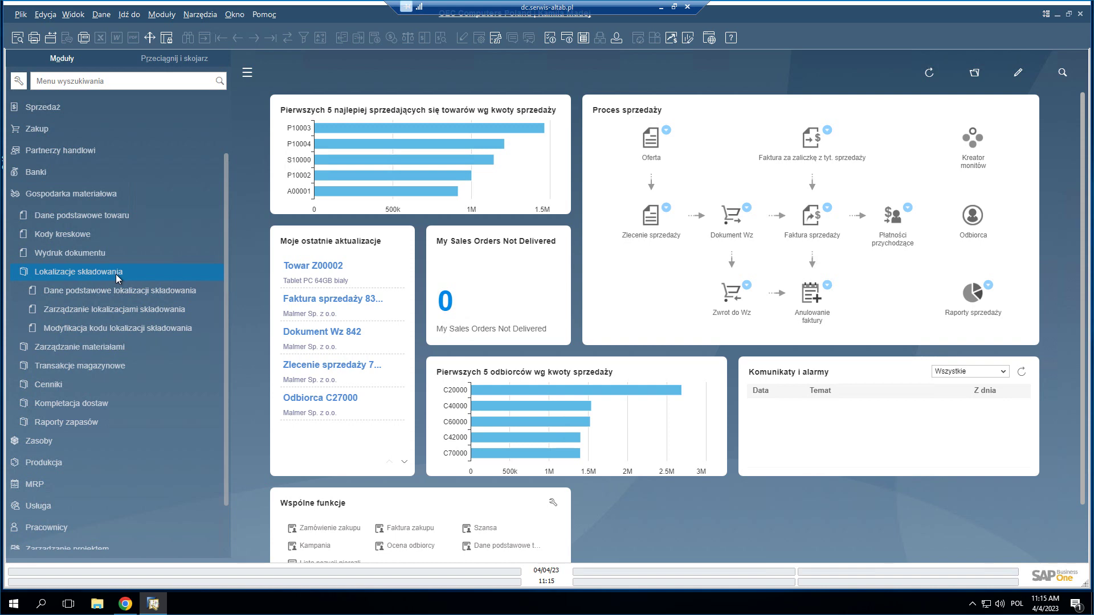
pyautogui.click(124, 291)
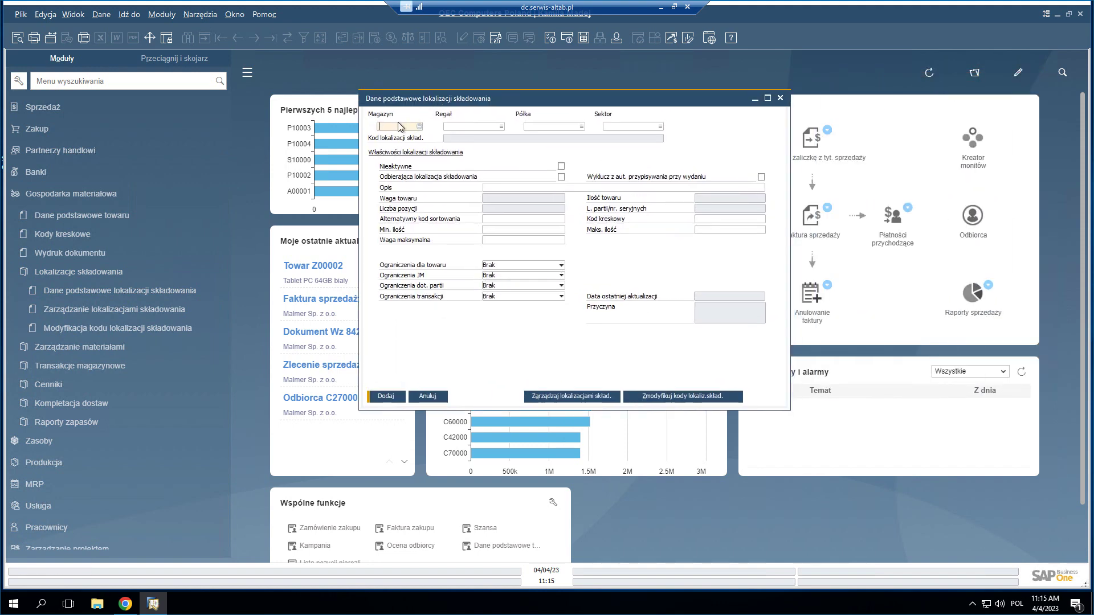
pyautogui.press('Escape')
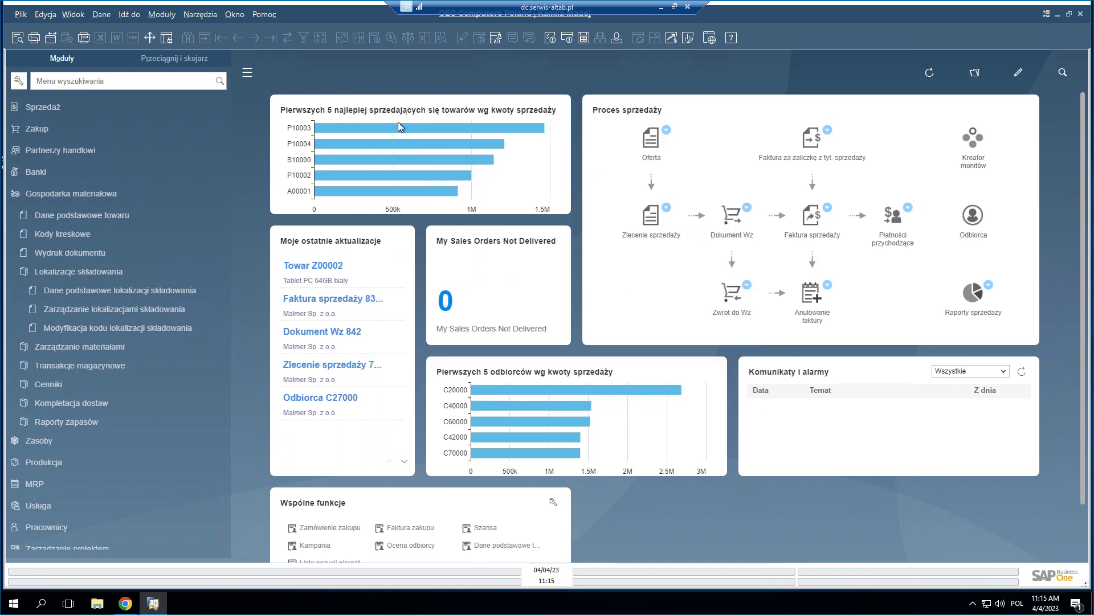
# Examine the Zarządzanie materiałami functions and view the Towary zastępcze form.
pyautogui.press('Return')
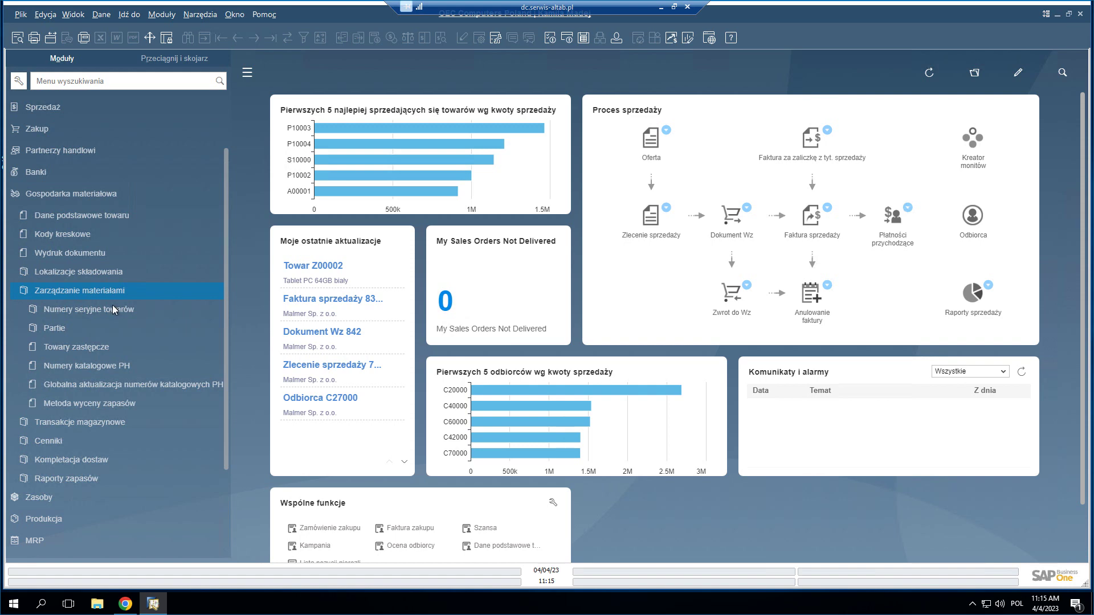
pyautogui.click(118, 329)
pyautogui.click(116, 349)
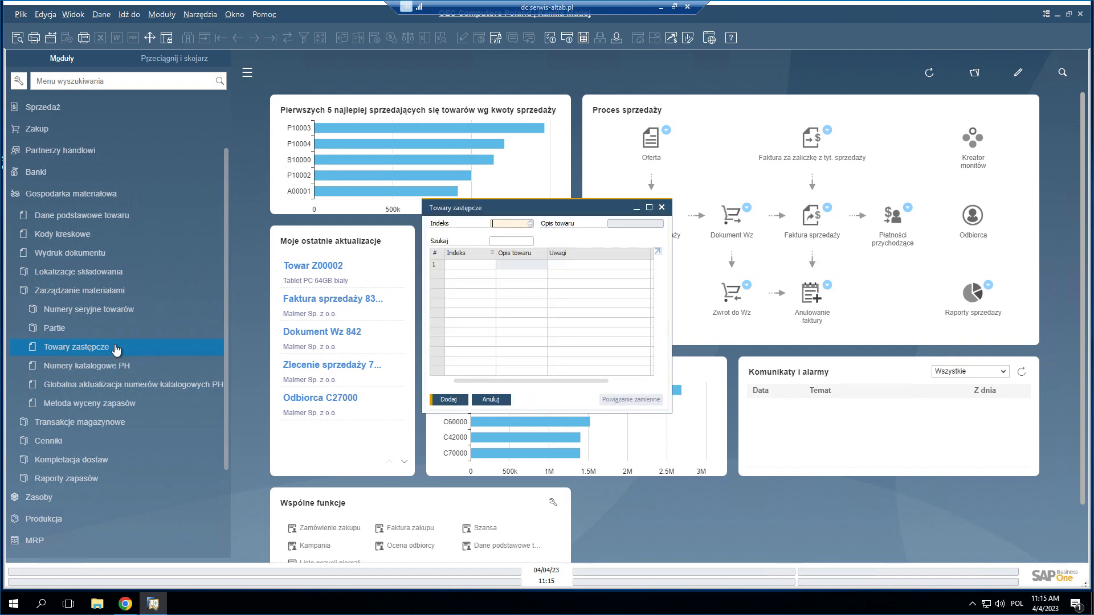
pyautogui.press('Escape')
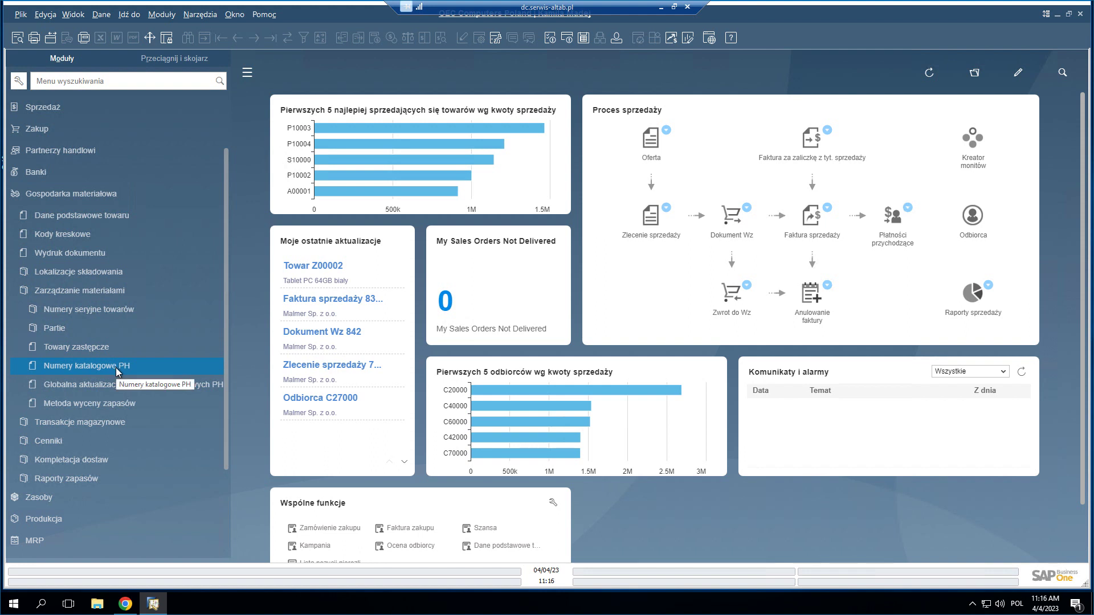
pyautogui.click(99, 293)
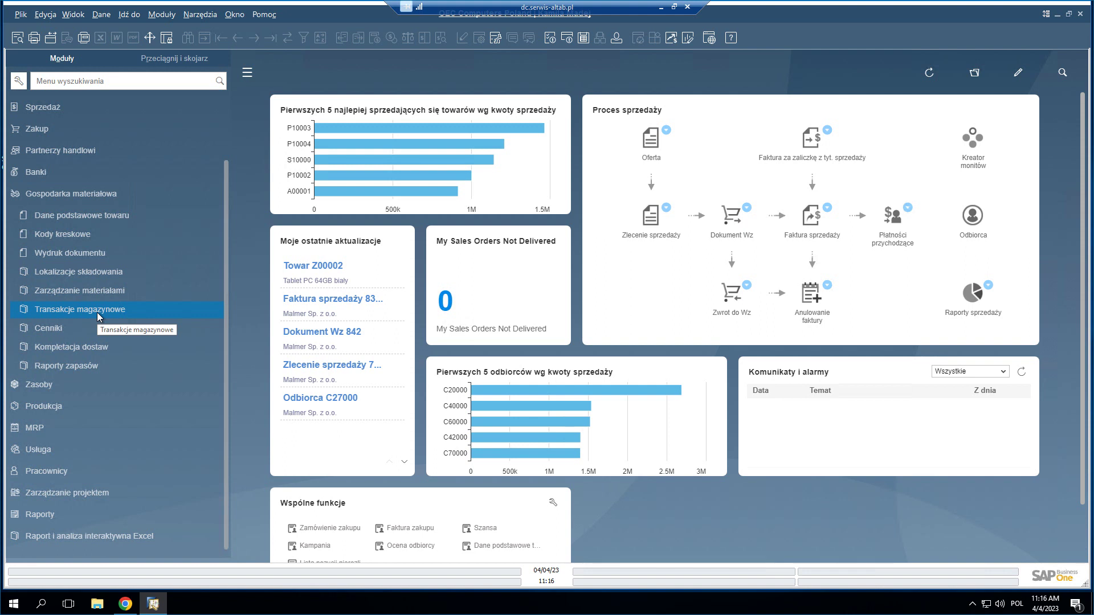
# Examine the functions available under Transakcje magazynowe and Cenniki in the Gospodarka materiałowa module.
pyautogui.click(98, 315)
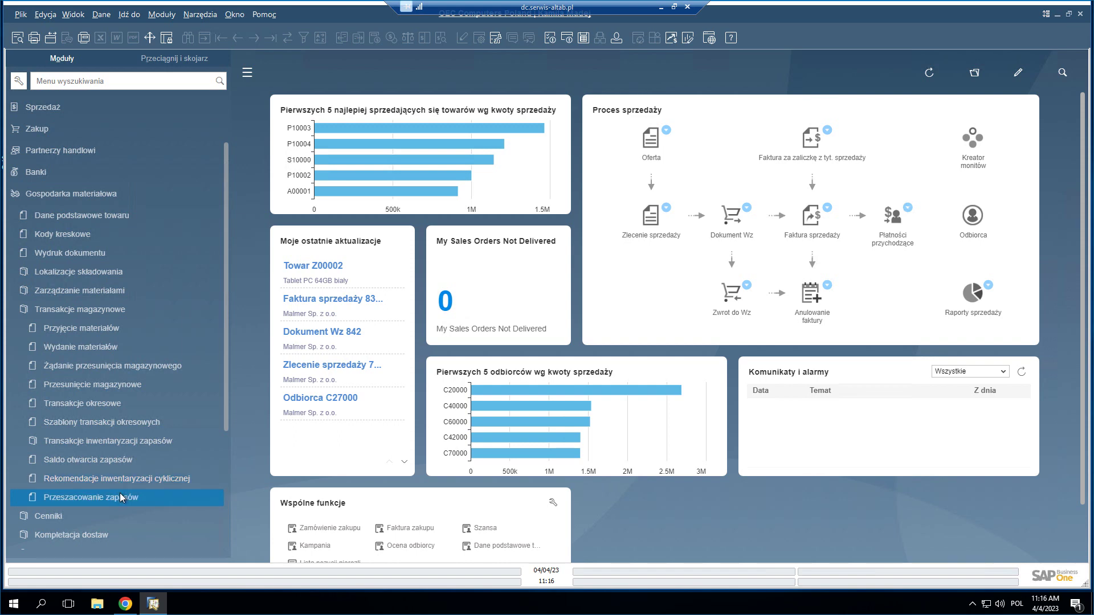
pyautogui.click(106, 310)
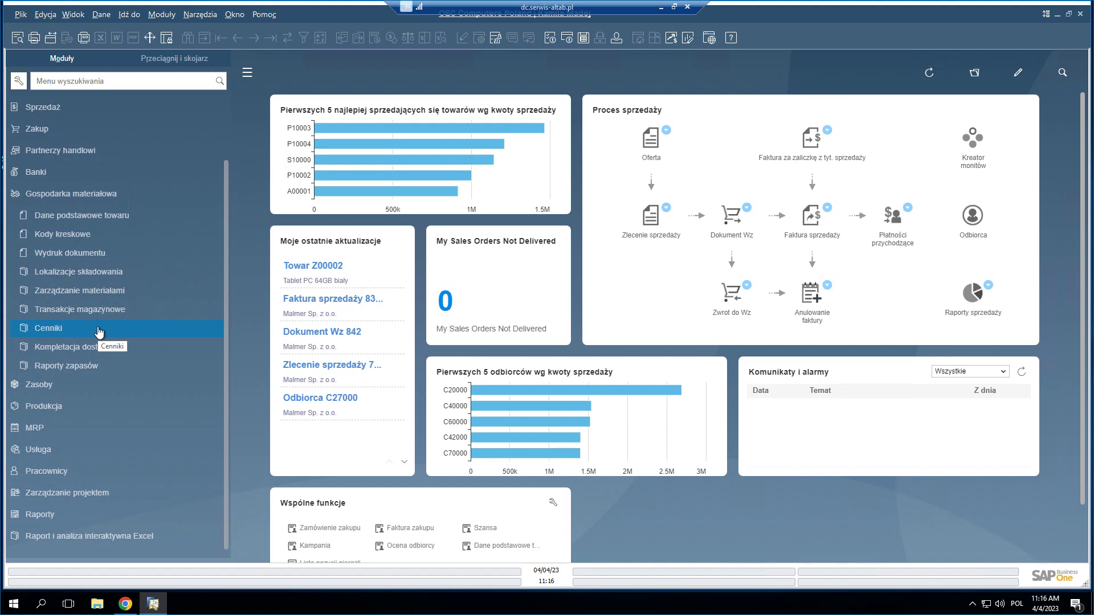
pyautogui.click(99, 332)
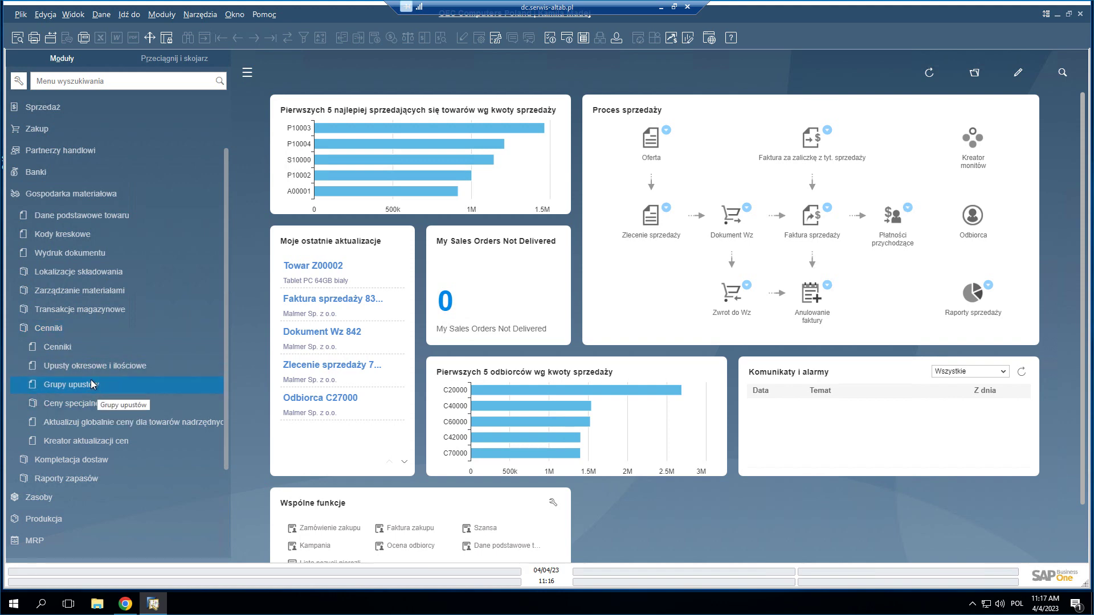
pyautogui.click(75, 332)
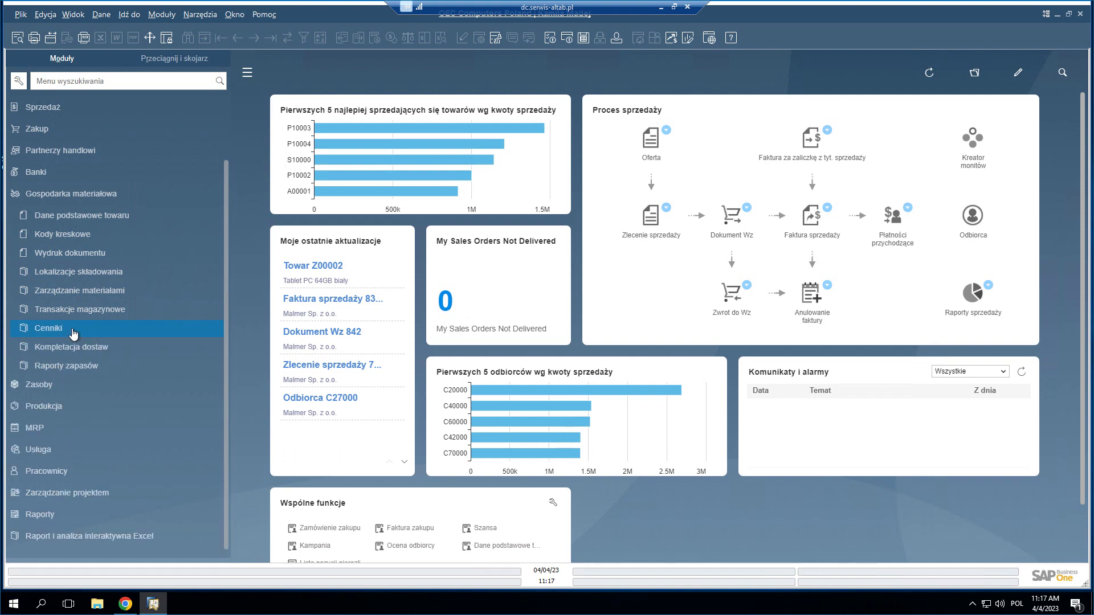
# Examine the functions under Kompletacja dostaw and the full list of reports under Raporty zapasów.
pyautogui.click(75, 349)
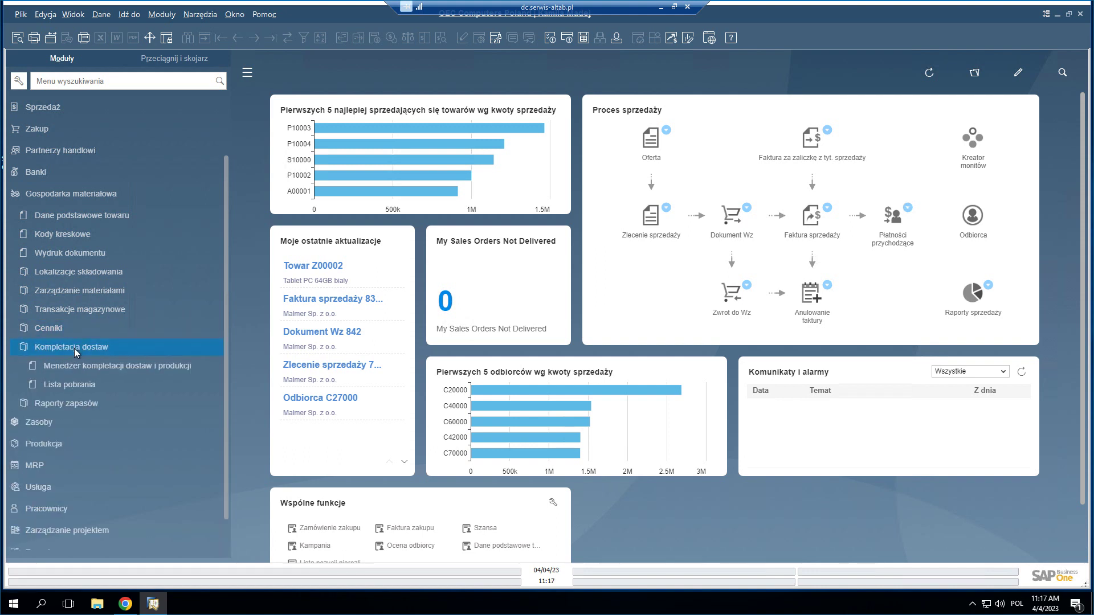
pyautogui.click(74, 366)
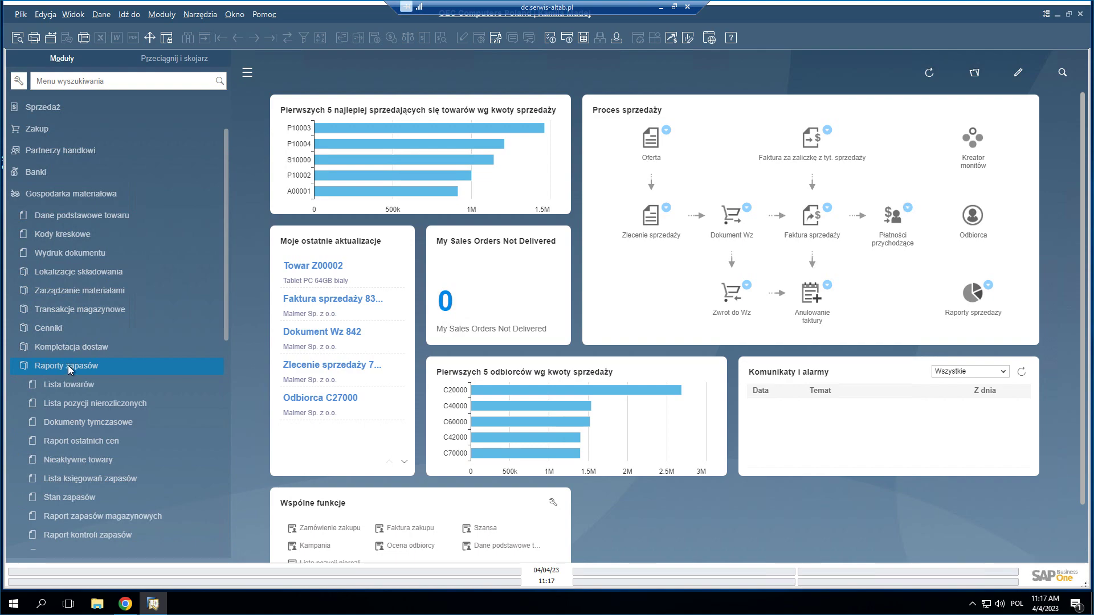
pyautogui.scroll(-5, 84, 166)
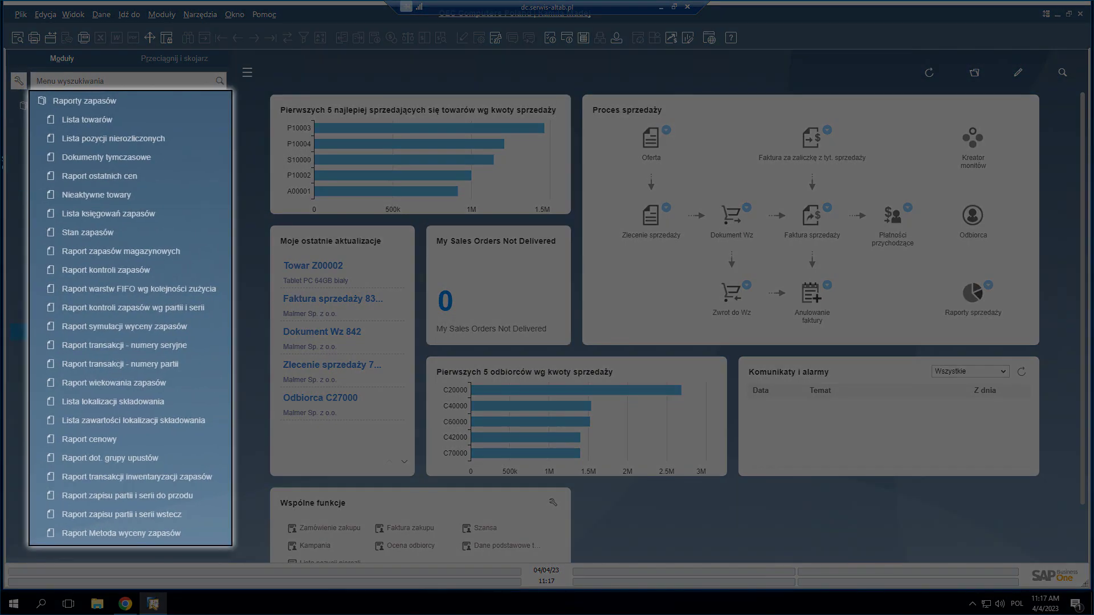
pyautogui.scroll(-3, 93, 364)
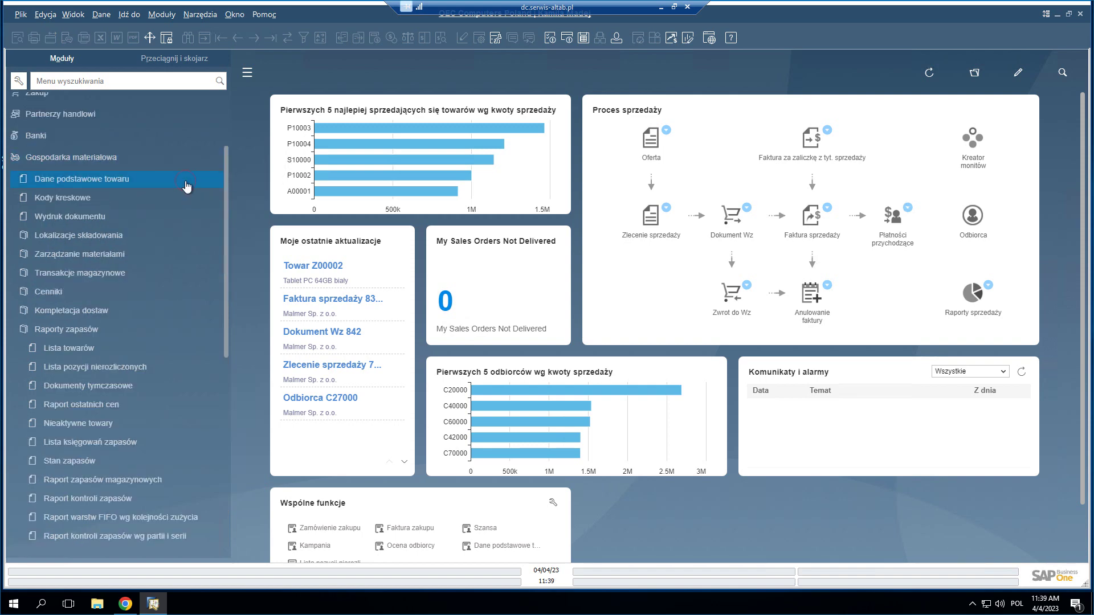
# Load the first item record in Dane podstawowe towaru and choose the price list Cennik Sprzedaży - Standard.
pyautogui.click(187, 184)
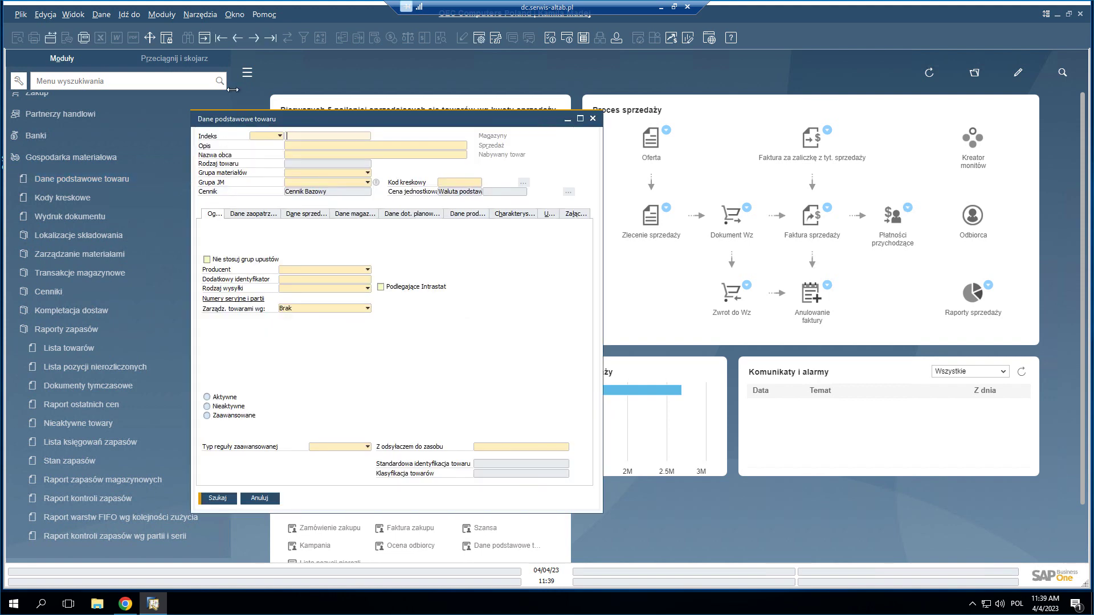
pyautogui.click(221, 40)
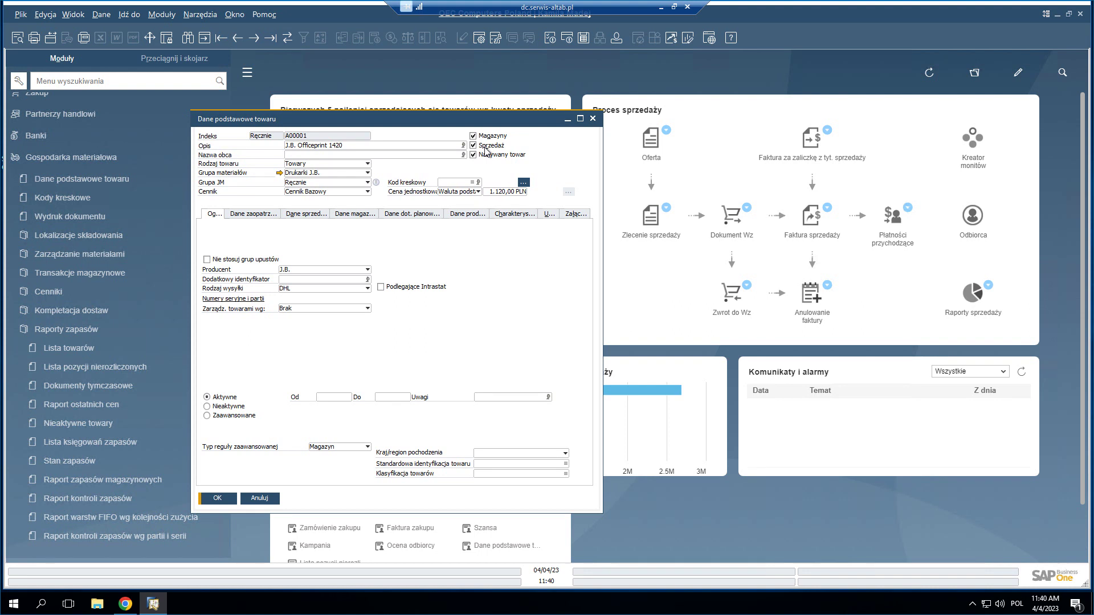
pyautogui.click(368, 192)
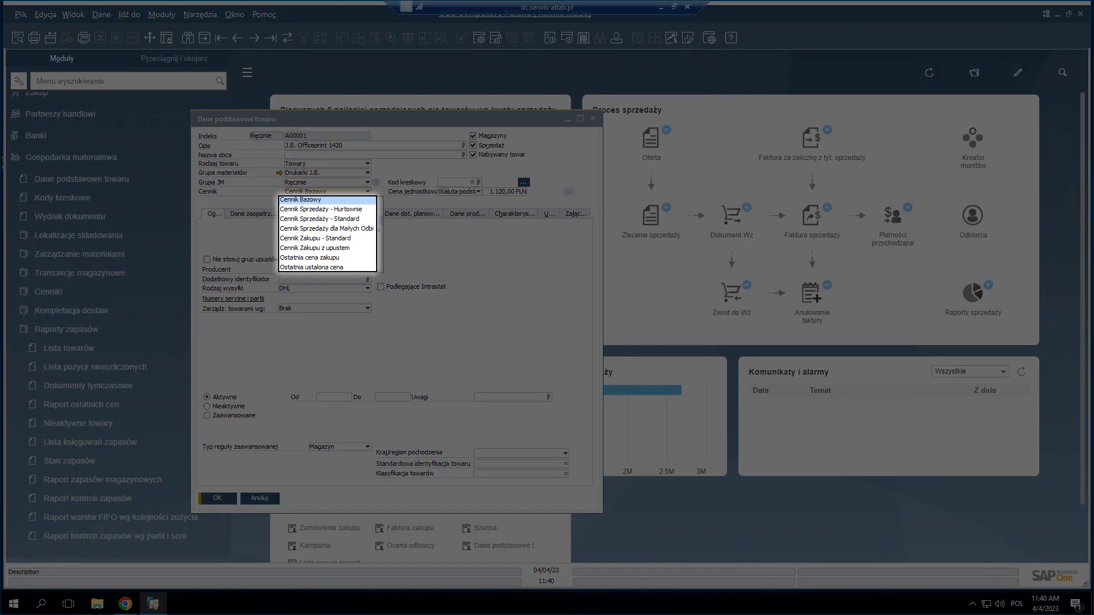
pyautogui.click(320, 219)
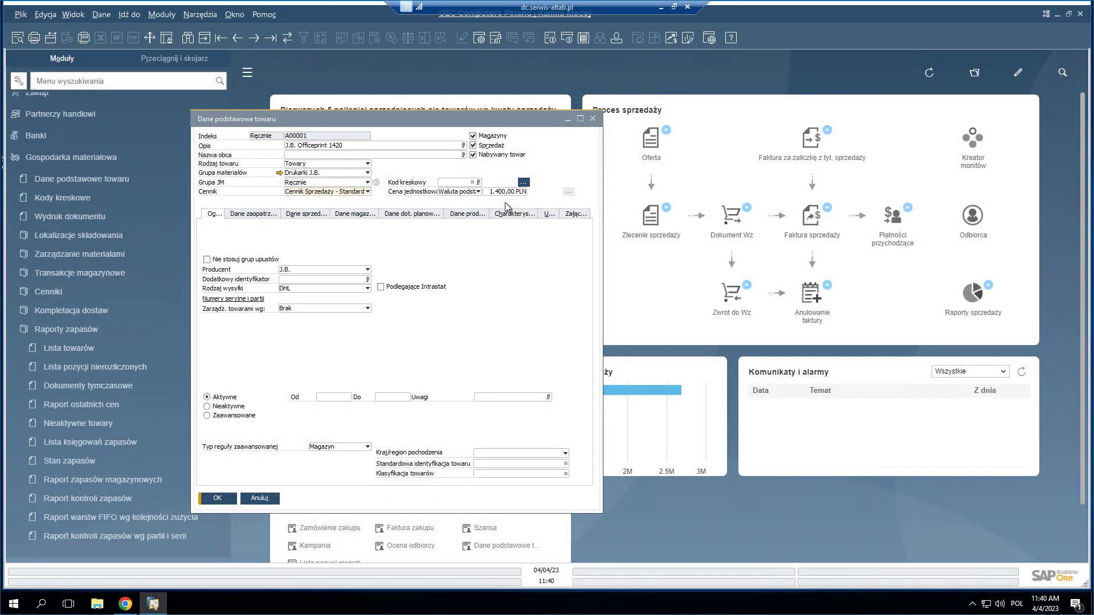
# Try adding Sea Corp and Ocean Computers to the preferred suppliers in the item's purchasing data, without saving the list.
pyautogui.click(263, 216)
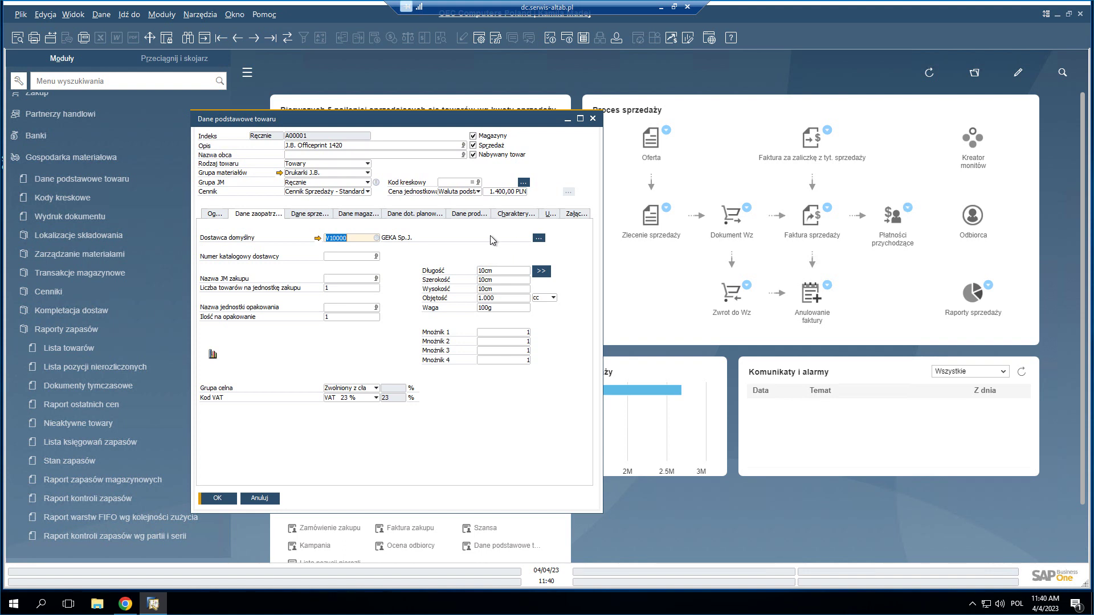
pyautogui.click(538, 238)
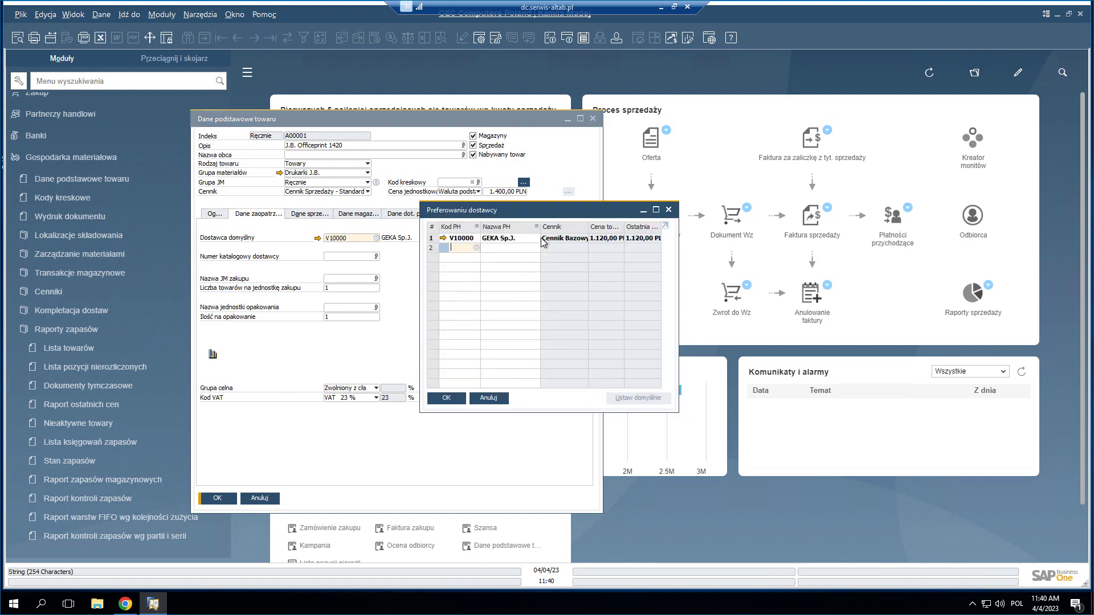
pyautogui.click(476, 248)
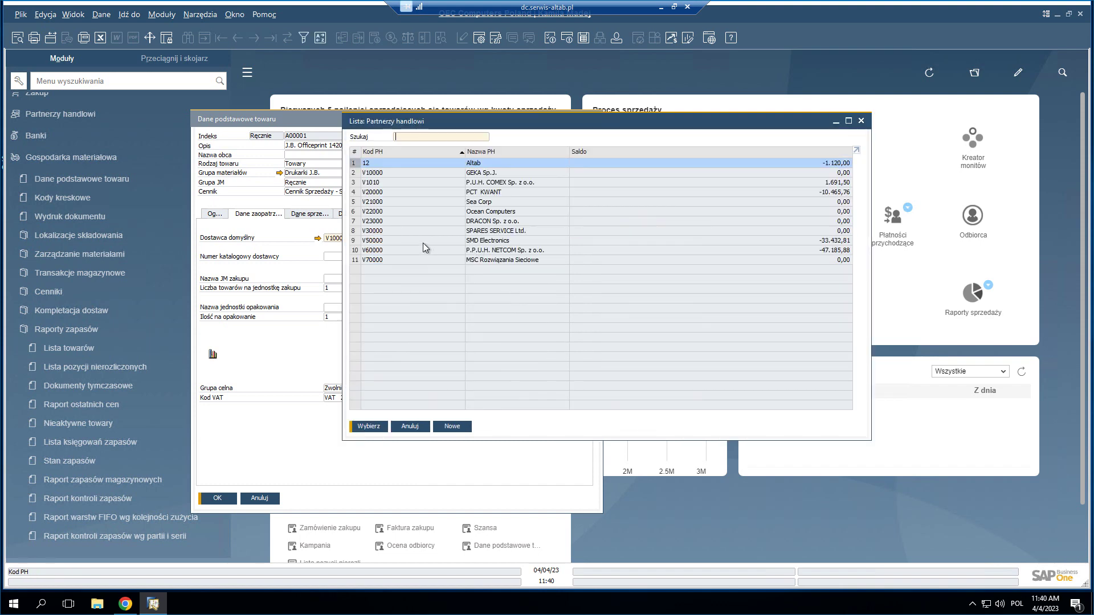
pyautogui.click(397, 203)
pyautogui.keyDown('shift'); pyautogui.click(397, 212); pyautogui.keyUp('shift')
pyautogui.click(369, 426)
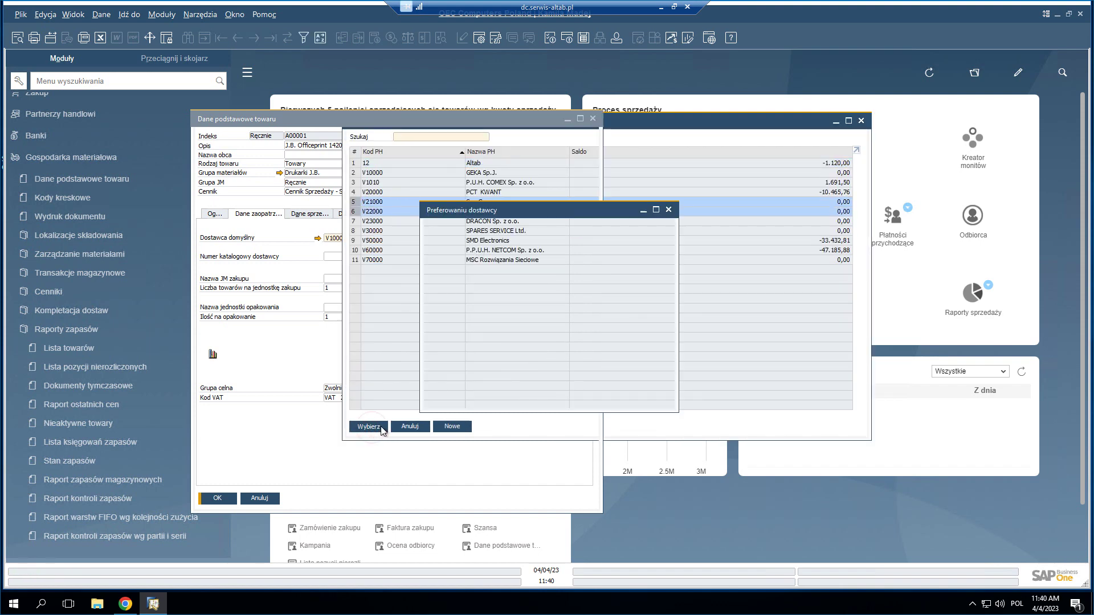
pyautogui.click(431, 238)
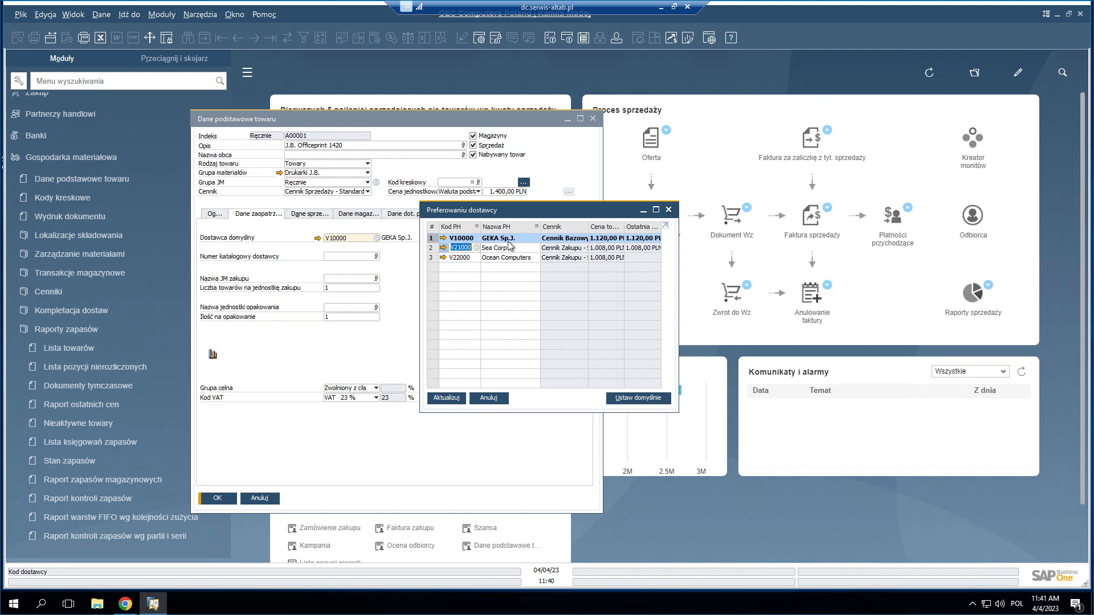
pyautogui.click(487, 398)
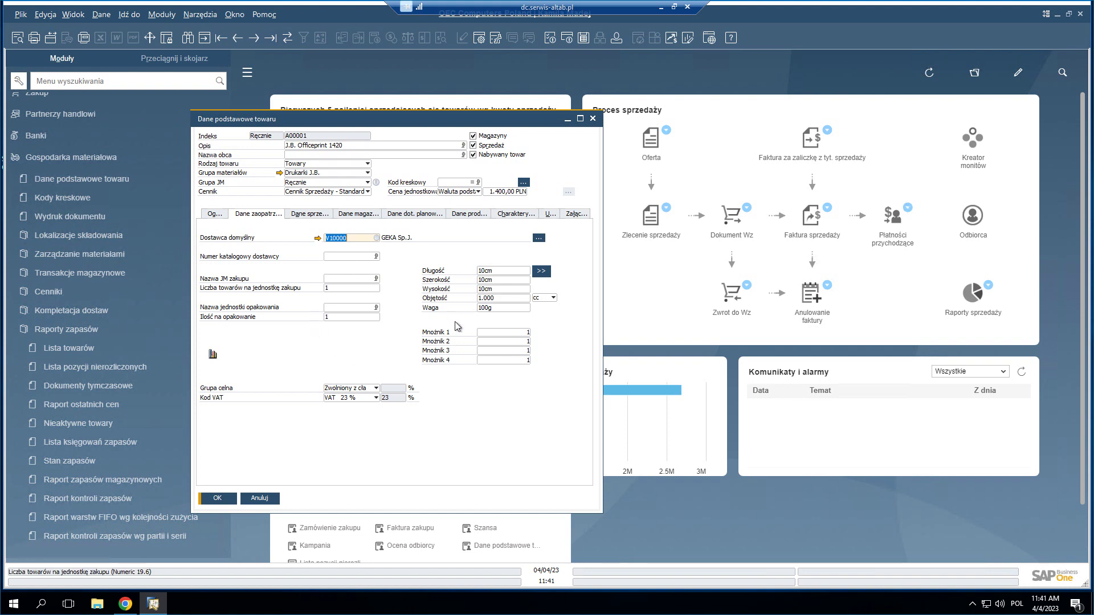
# View the item's sales data and its warehouse data.
pyautogui.click(310, 214)
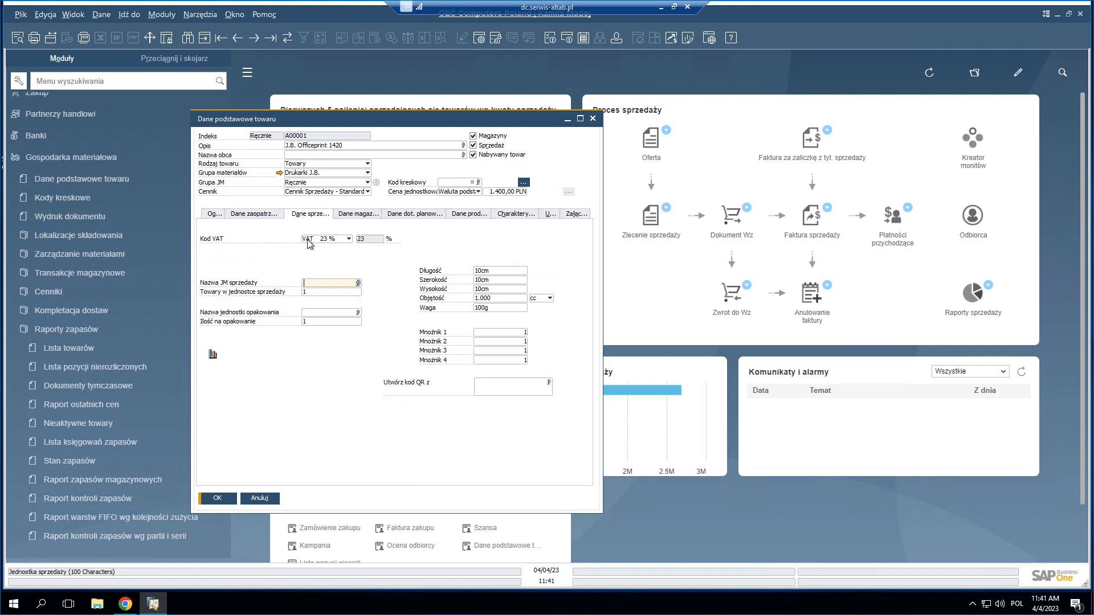
pyautogui.click(353, 215)
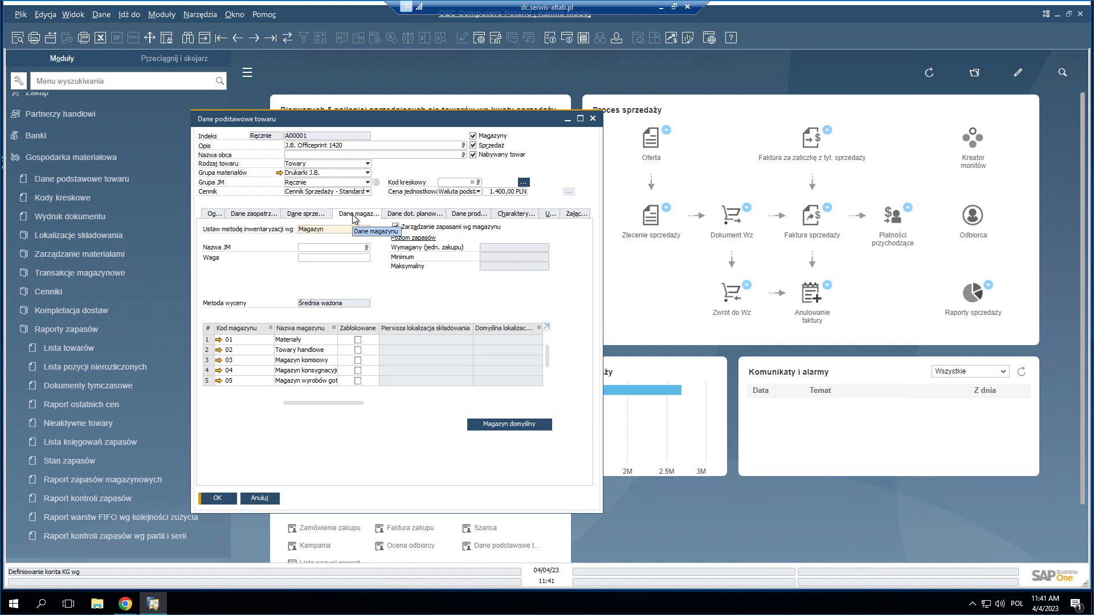
# Examine the item's stock quantities per warehouse and its planning data, including the available options for Metoda nabycia.
pyautogui.moveTo(286, 403); pyautogui.dragTo(409, 401)
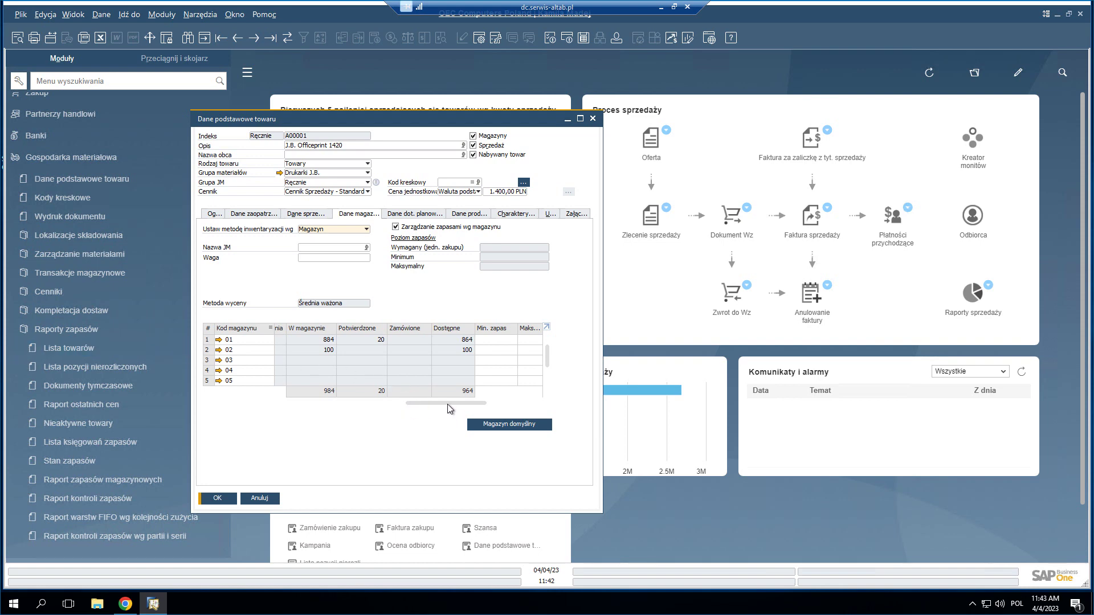
pyautogui.moveTo(447, 405); pyautogui.dragTo(471, 405)
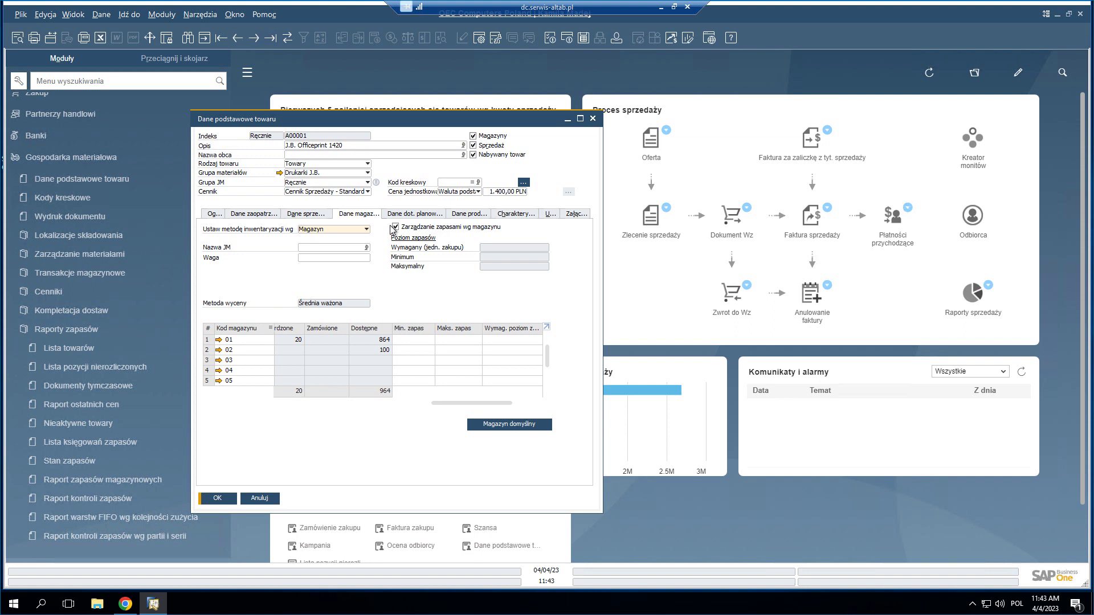
pyautogui.click(434, 217)
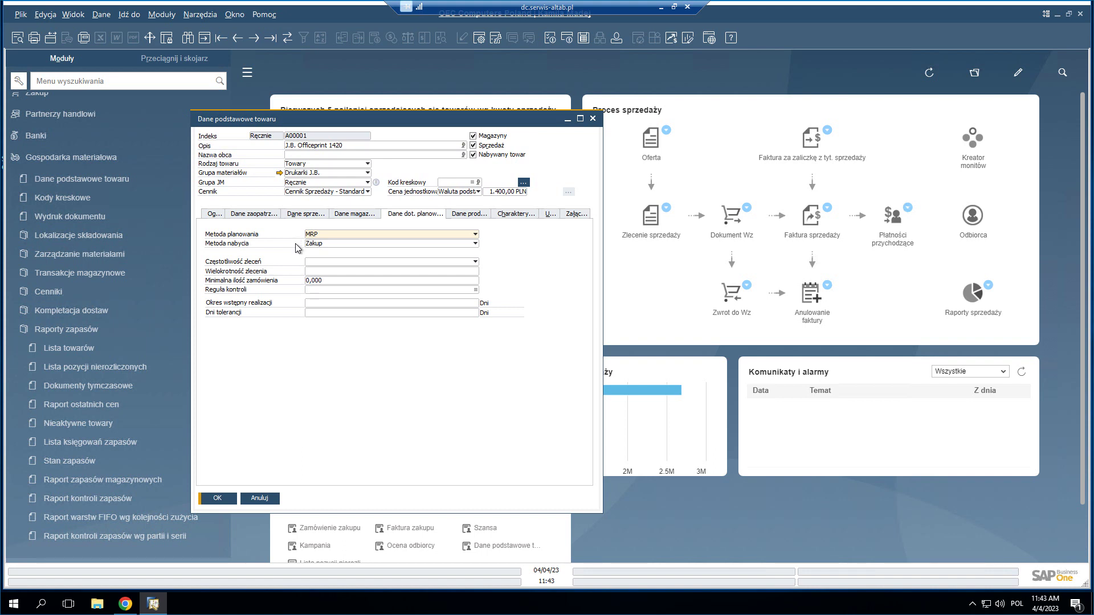
pyautogui.click(476, 244)
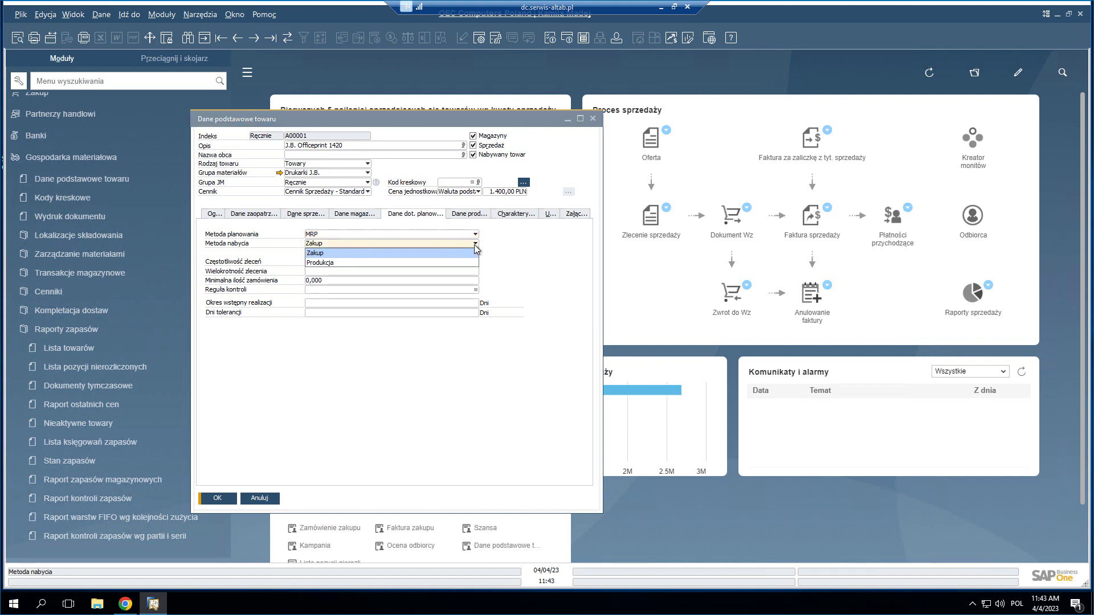
pyautogui.click(475, 245)
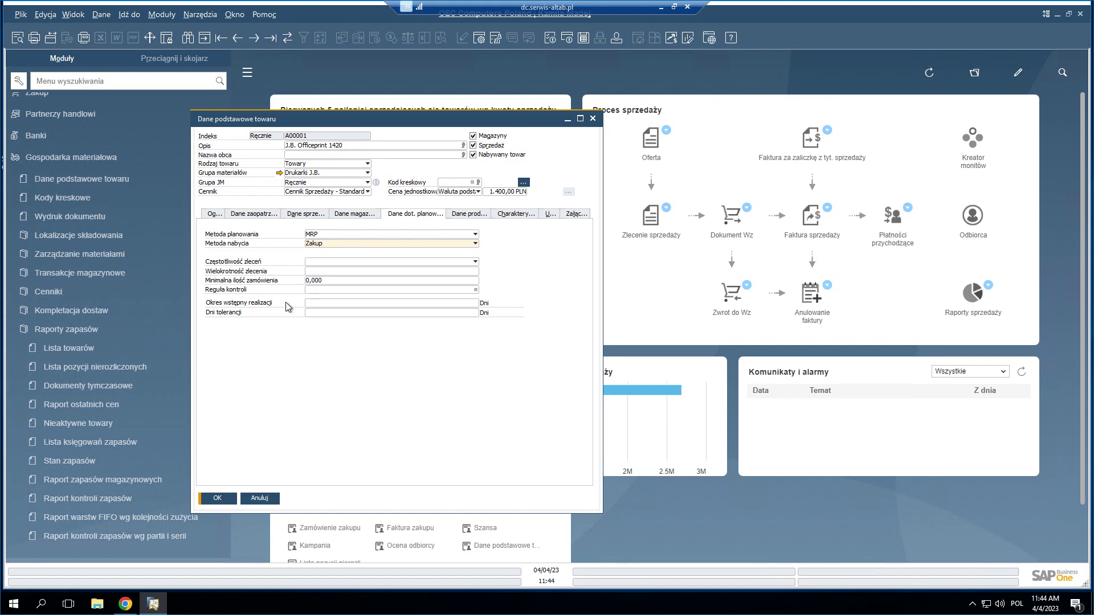
# View the item's production data, characteristics, remarks and attachments, finishing on its general data.
pyautogui.click(470, 214)
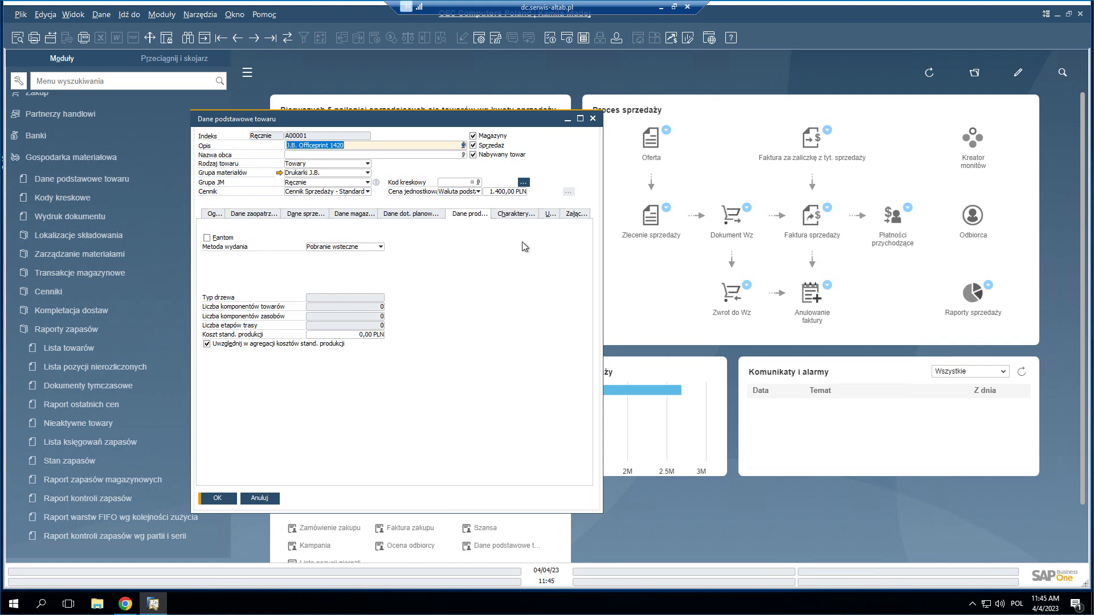
pyautogui.click(524, 216)
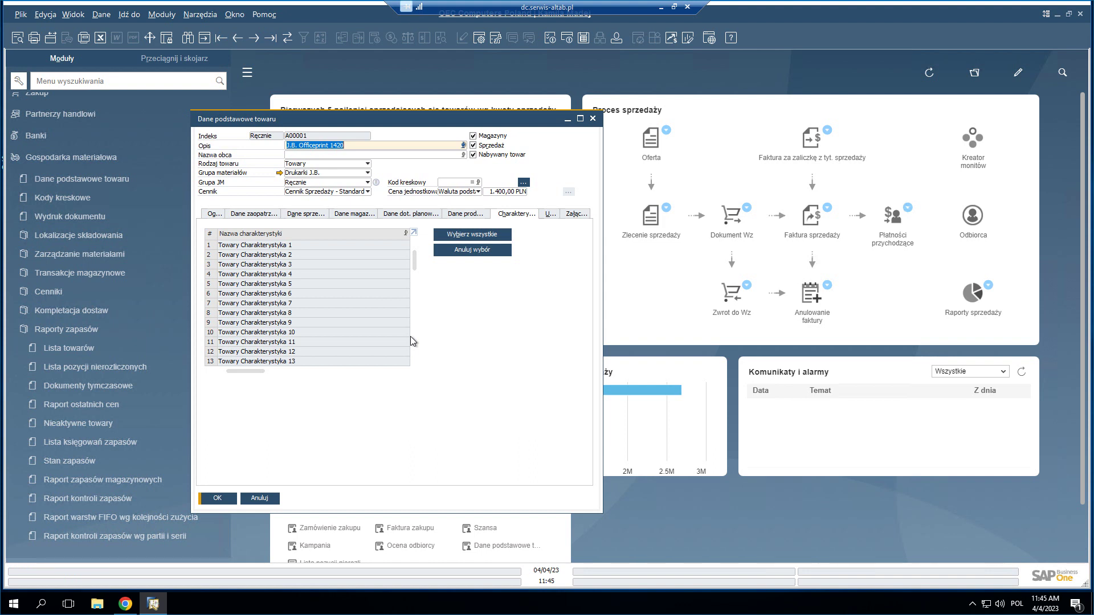
pyautogui.click(551, 214)
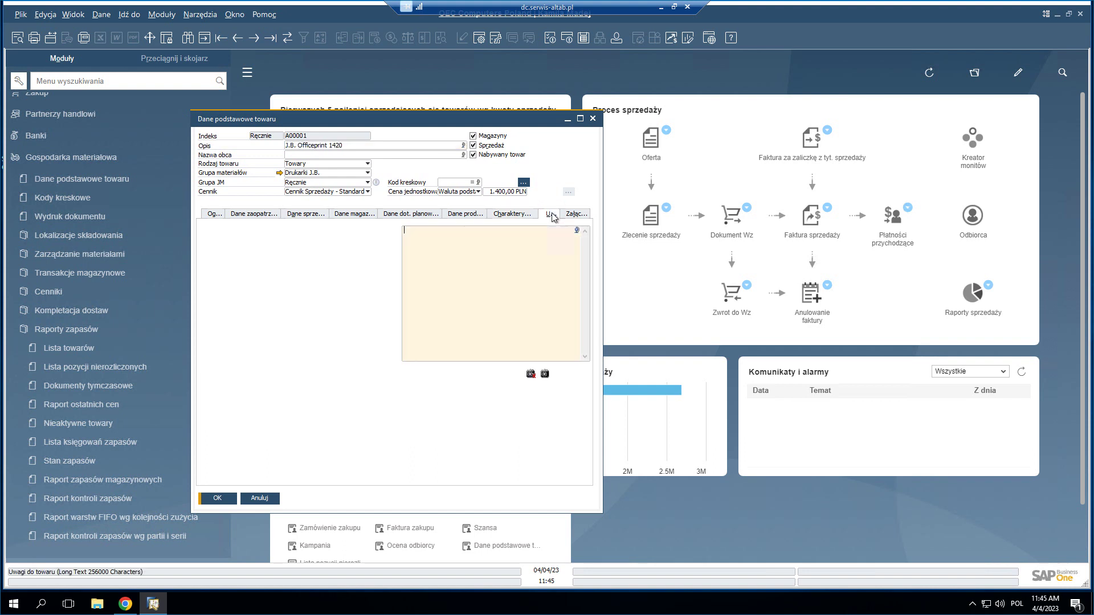
pyautogui.click(570, 214)
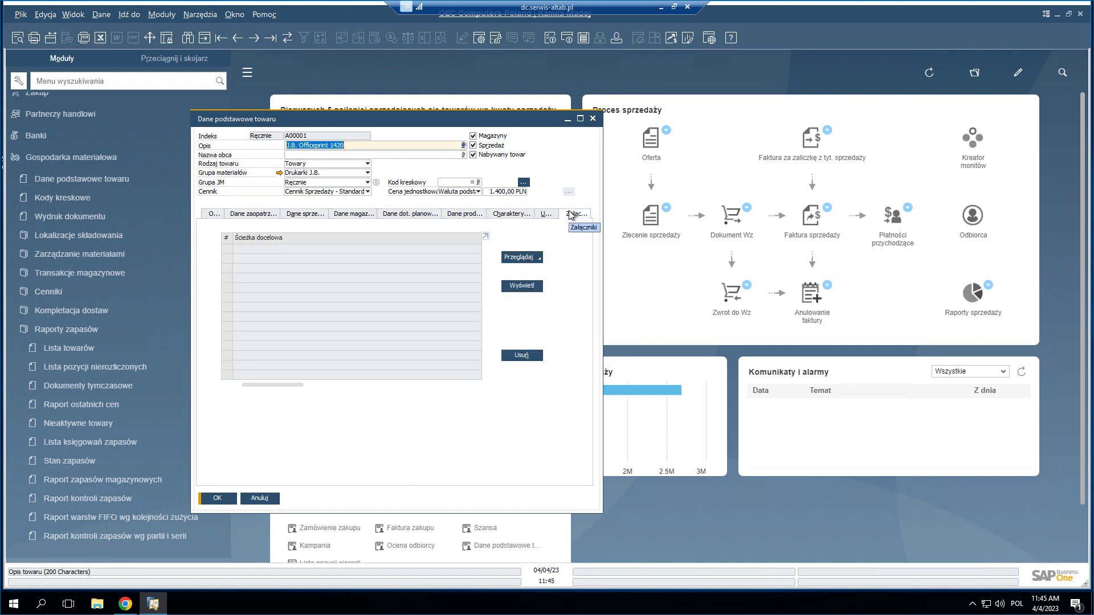
pyautogui.click(217, 216)
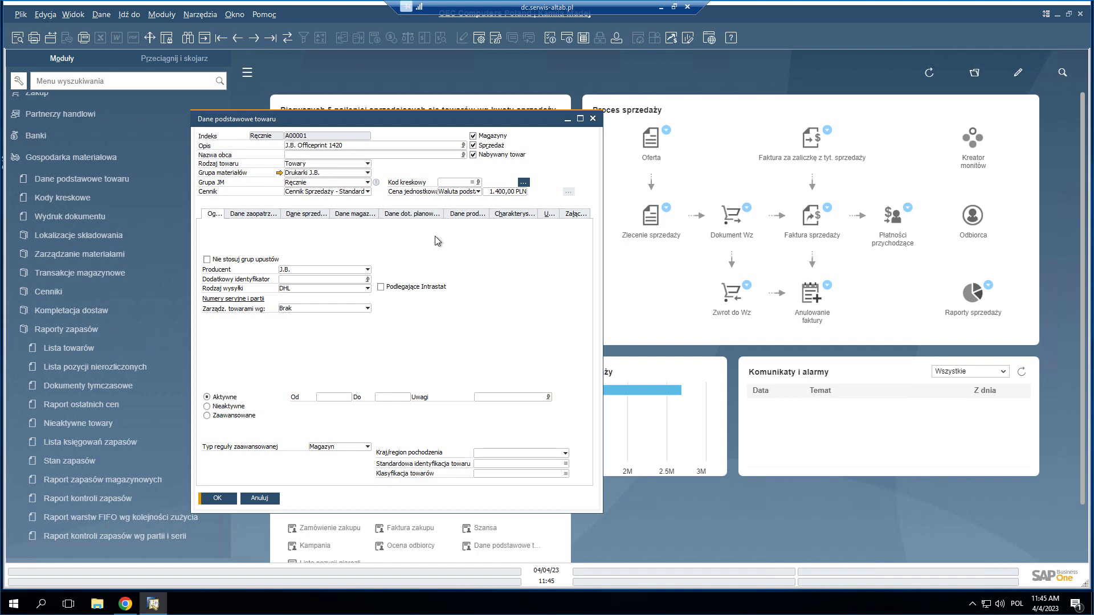
# Close the Dane podstawowe towaru record and hide the module menu to show the full dashboard.
pyautogui.click(592, 119)
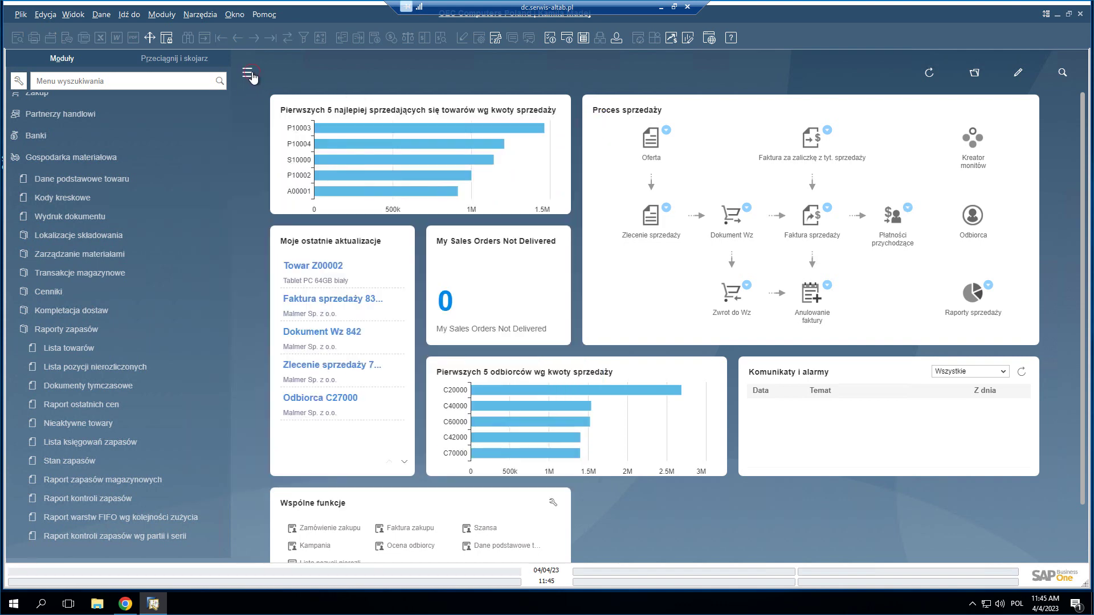
pyautogui.click(247, 73)
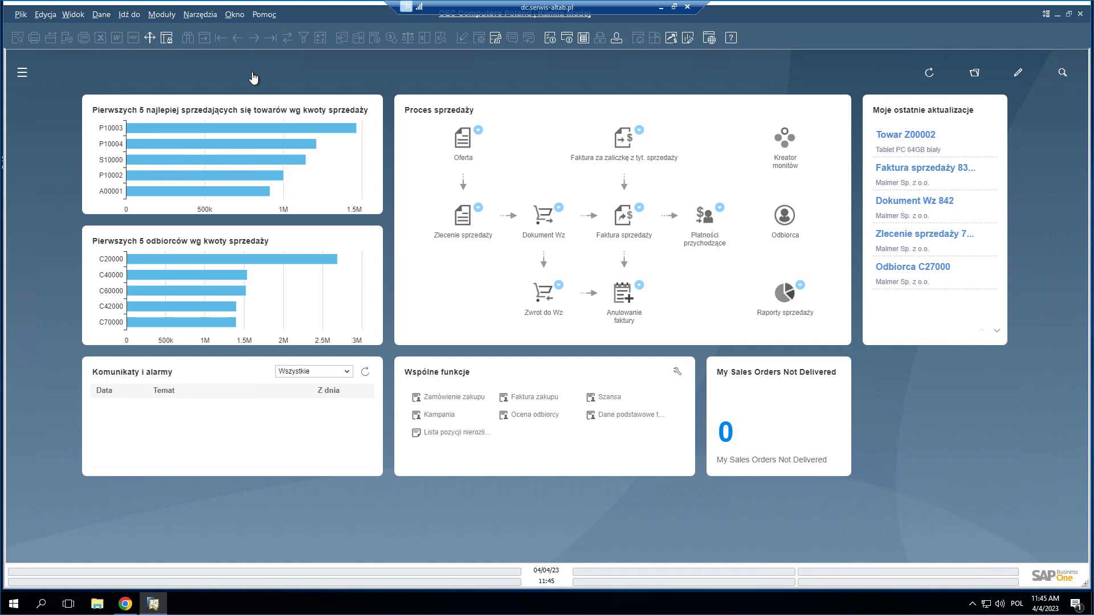